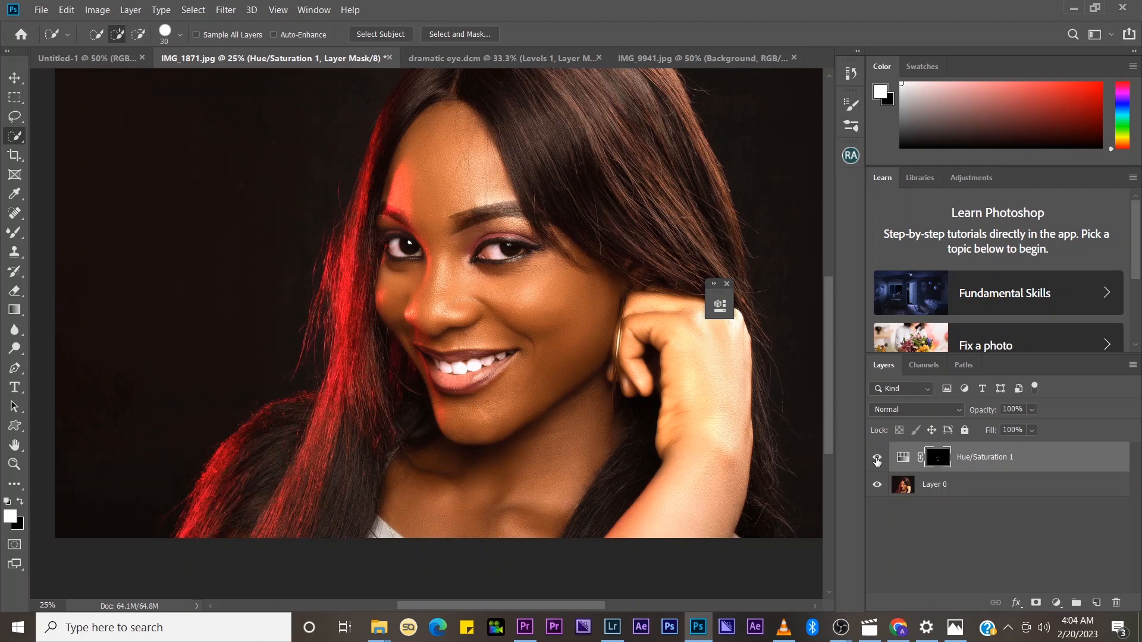
Step: Toggle the Hue/Saturation 1 layer's visibility to compare the portrait with and without the adjustment
click(877, 458)
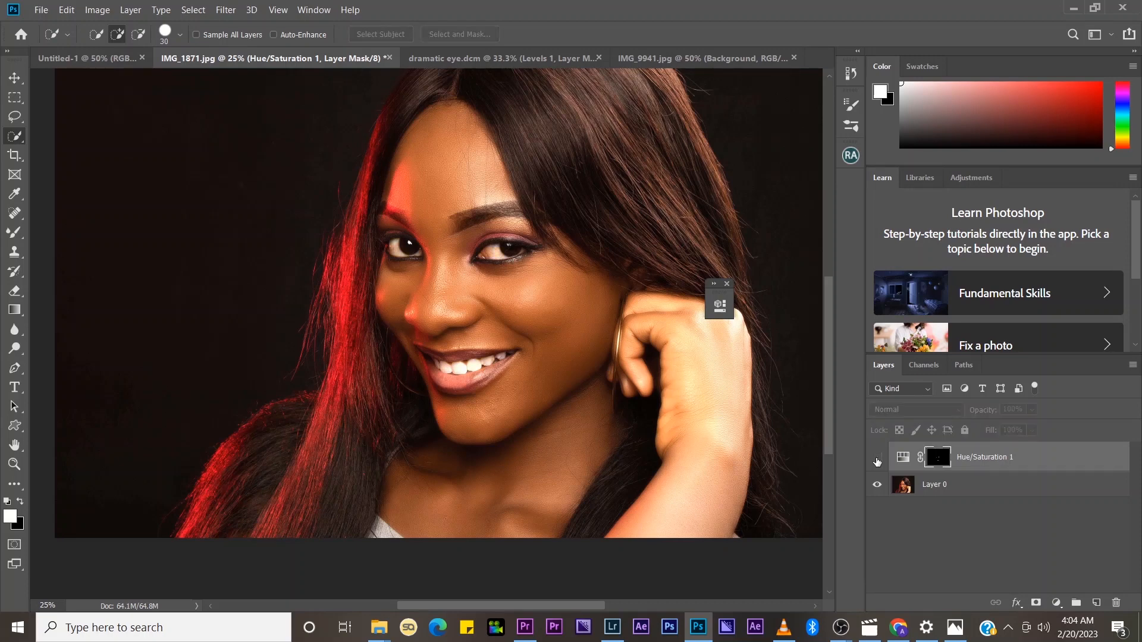
click(876, 458)
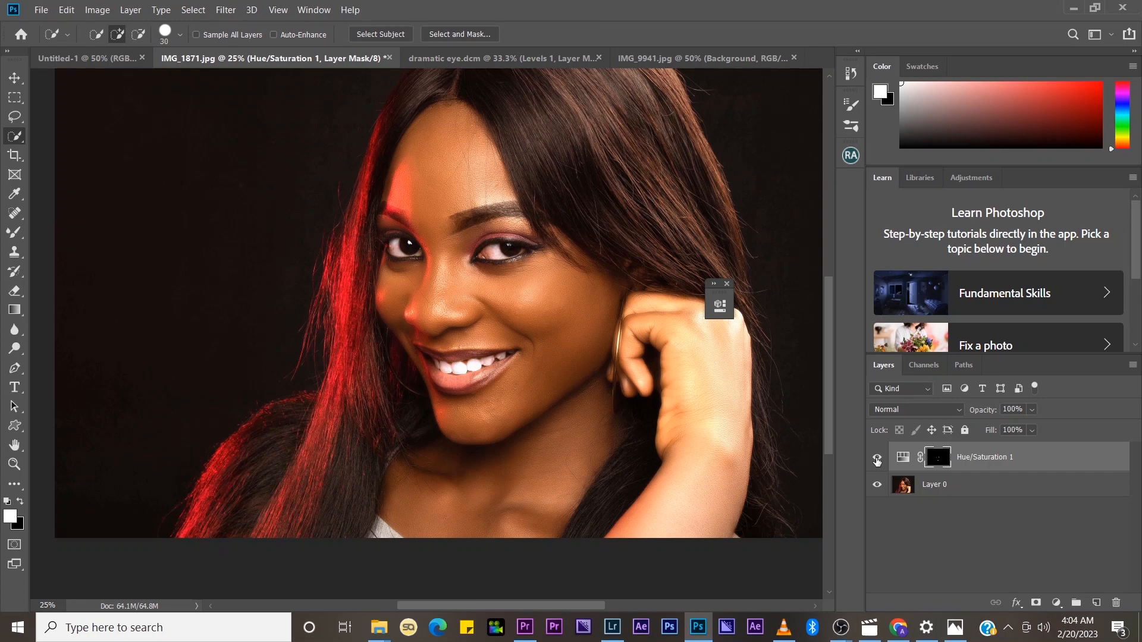
click(877, 459)
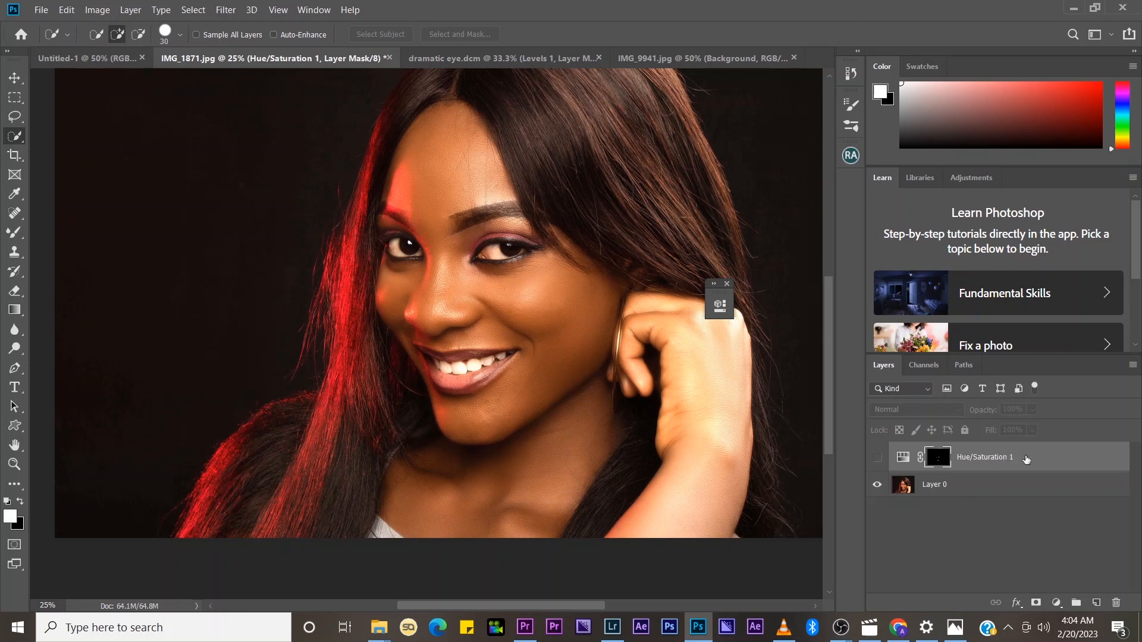
Step: Delete the Hue/Saturation 1 adjustment layer and duplicate Layer 0
key(Delete)
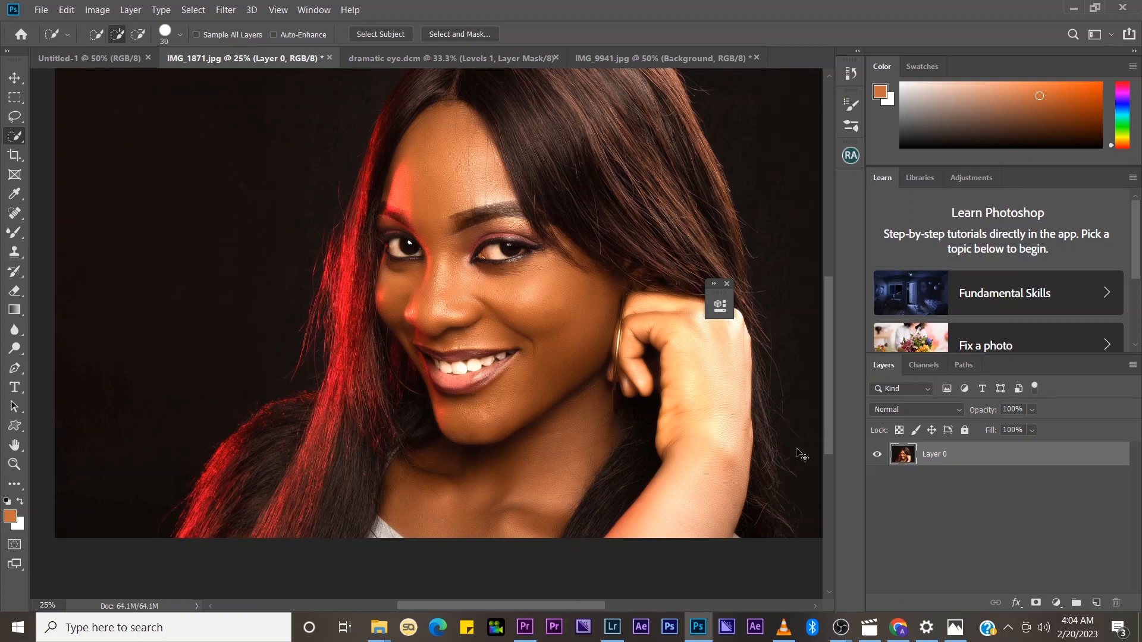
key(ctrl+j)
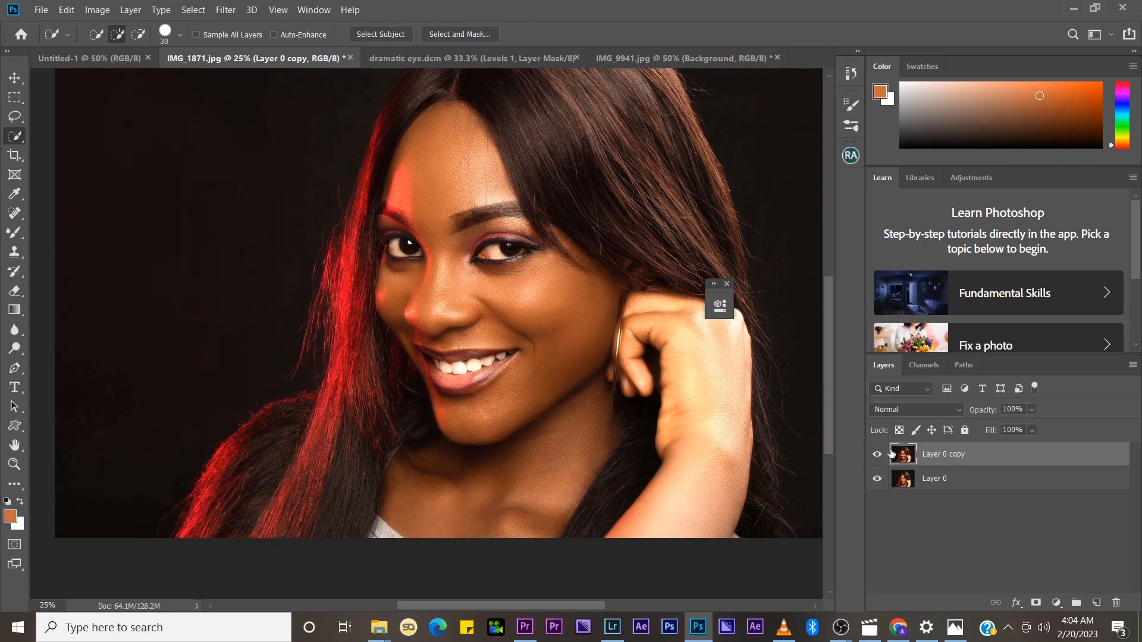
Step: Select the woman's teeth on Layer 0 copy with the Quick Selection tool
click(15, 161)
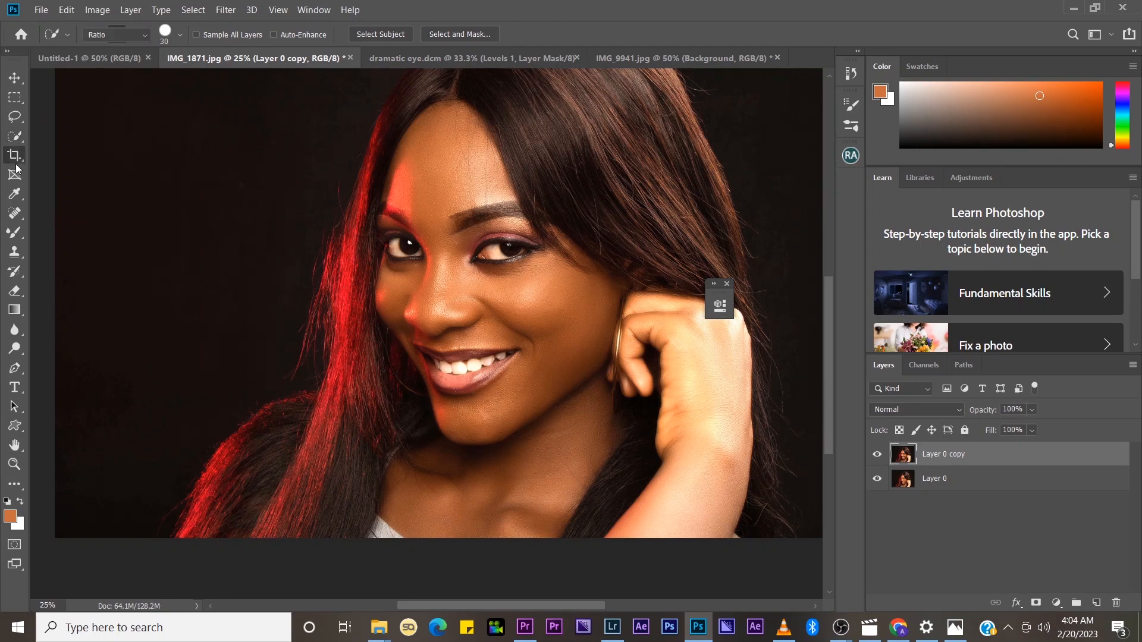
click(16, 139)
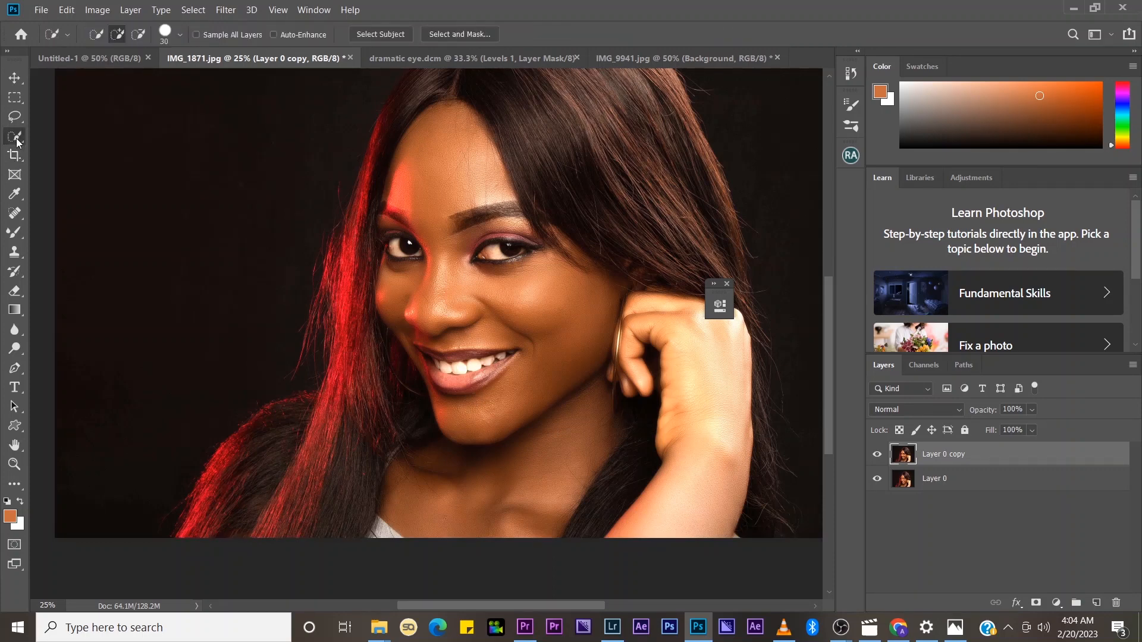
right_click(18, 139)
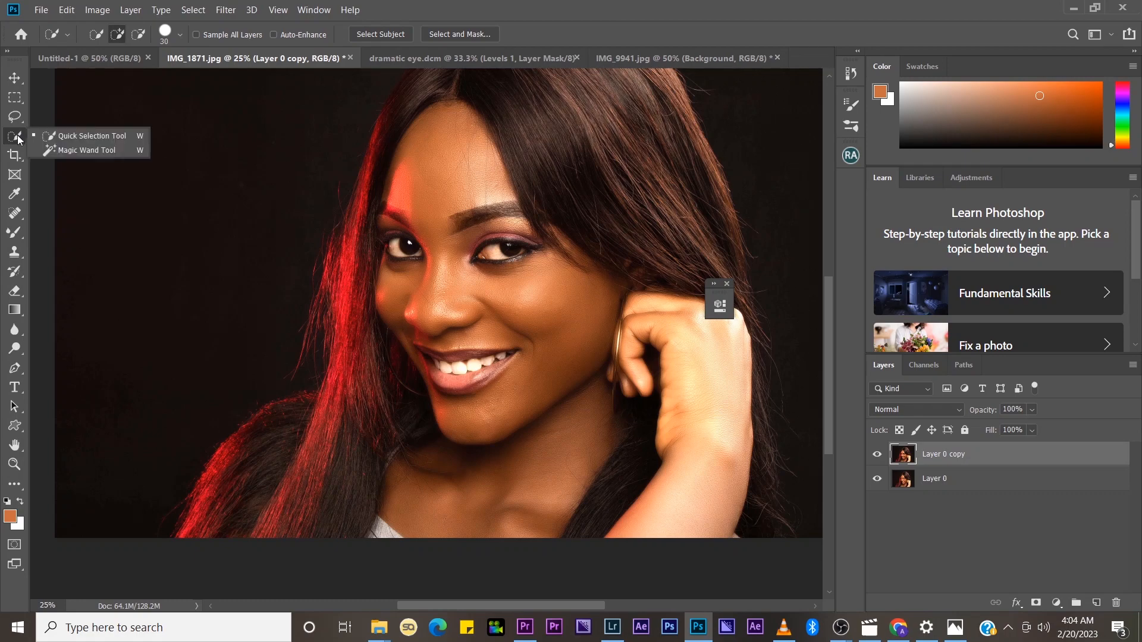
click(97, 142)
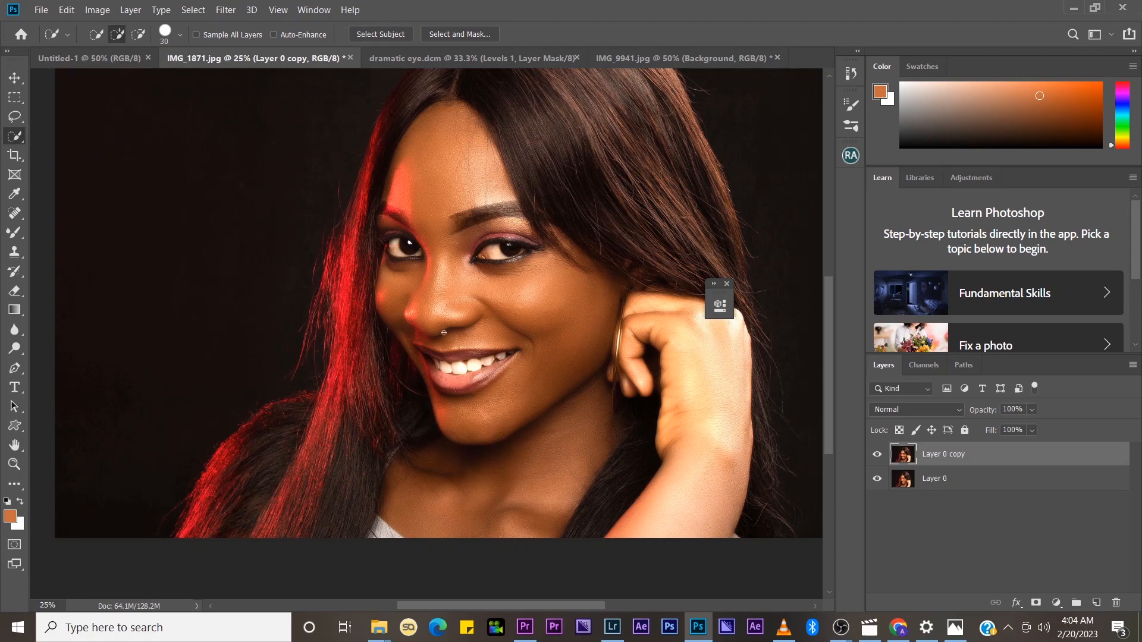
key(z)
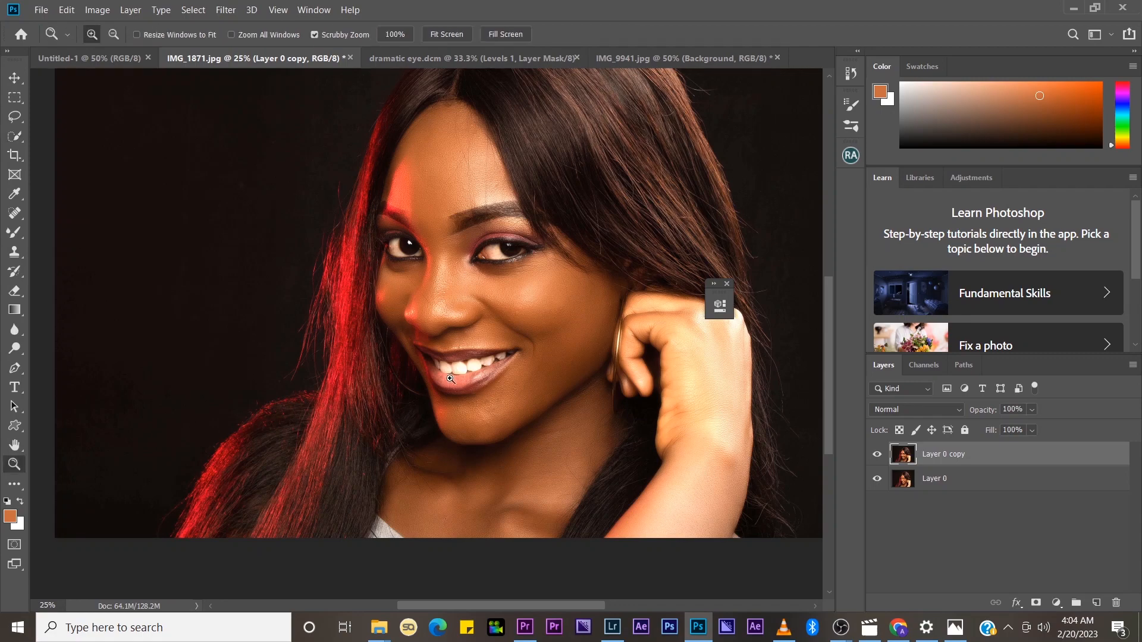
click(450, 379)
click(450, 379)
click(450, 379)
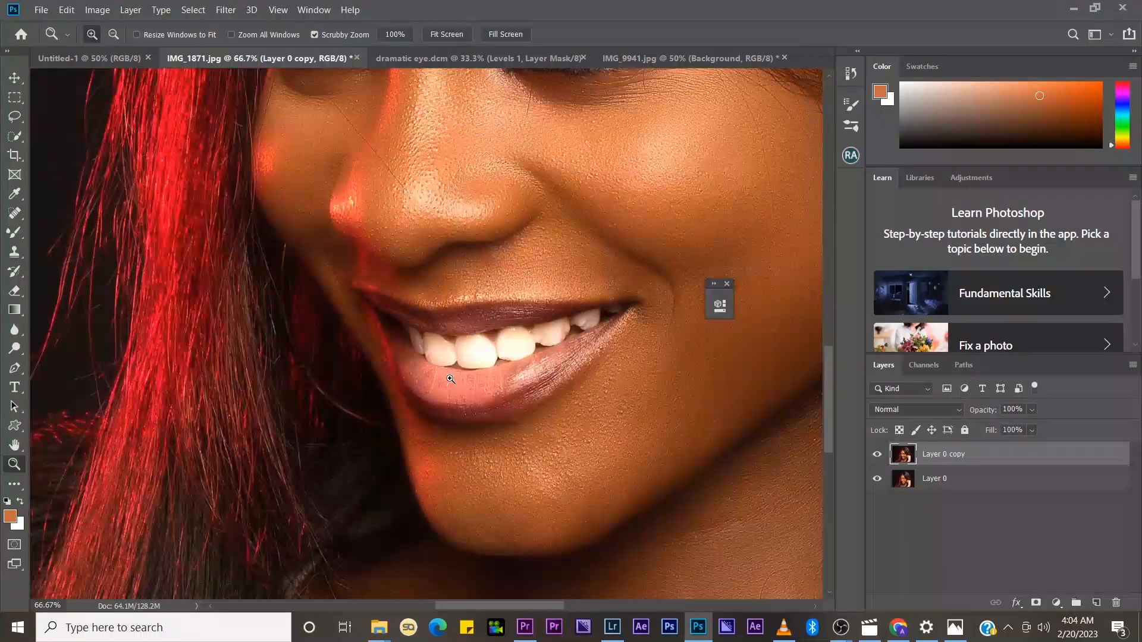
key(w)
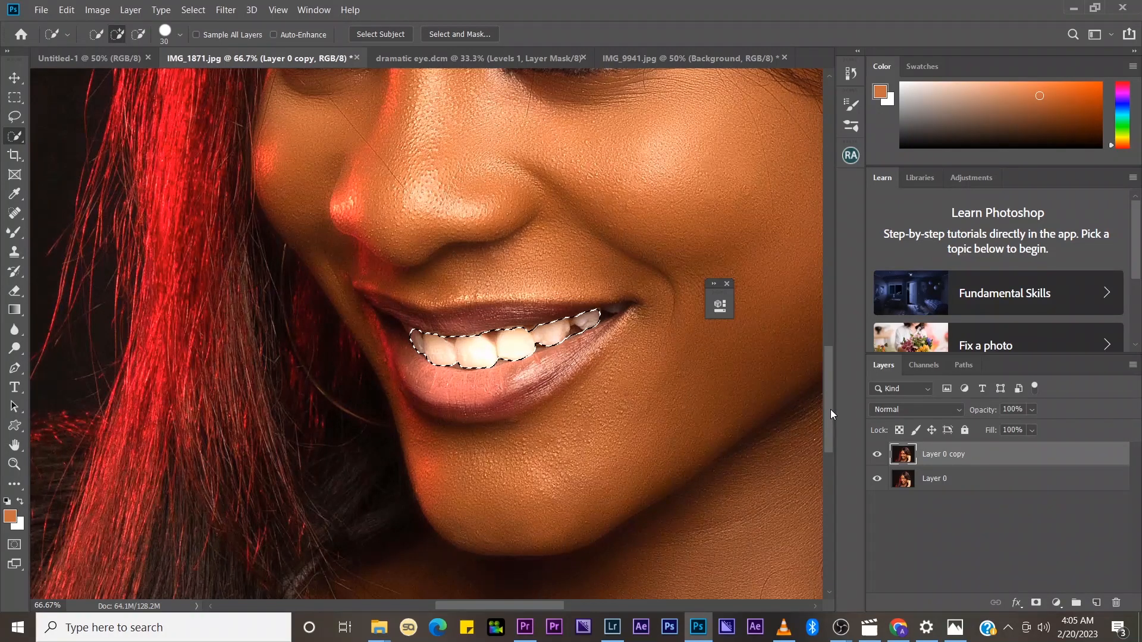
Step: Add the whites of both eyes to the teeth selection with the Quick Selection tool
drag(830, 409, 822, 340)
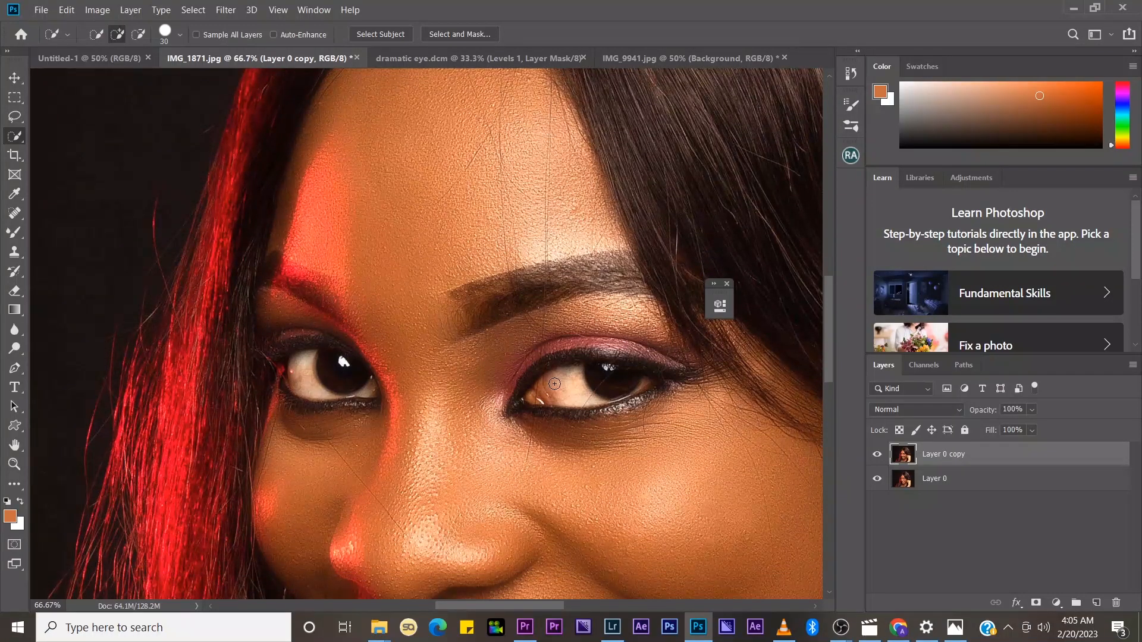
mouse_move(554, 384)
mouse_down()
mouse_move(538, 398)
mouse_move(586, 389)
mouse_move(556, 384)
mouse_move(575, 370)
mouse_move(538, 389)
mouse_move(643, 366)
mouse_move(595, 401)
mouse_move(618, 384)
mouse_up()
key(alt)
mouse_move(298, 364)
mouse_down()
mouse_move(291, 393)
mouse_move(309, 353)
mouse_move(324, 388)
mouse_up()
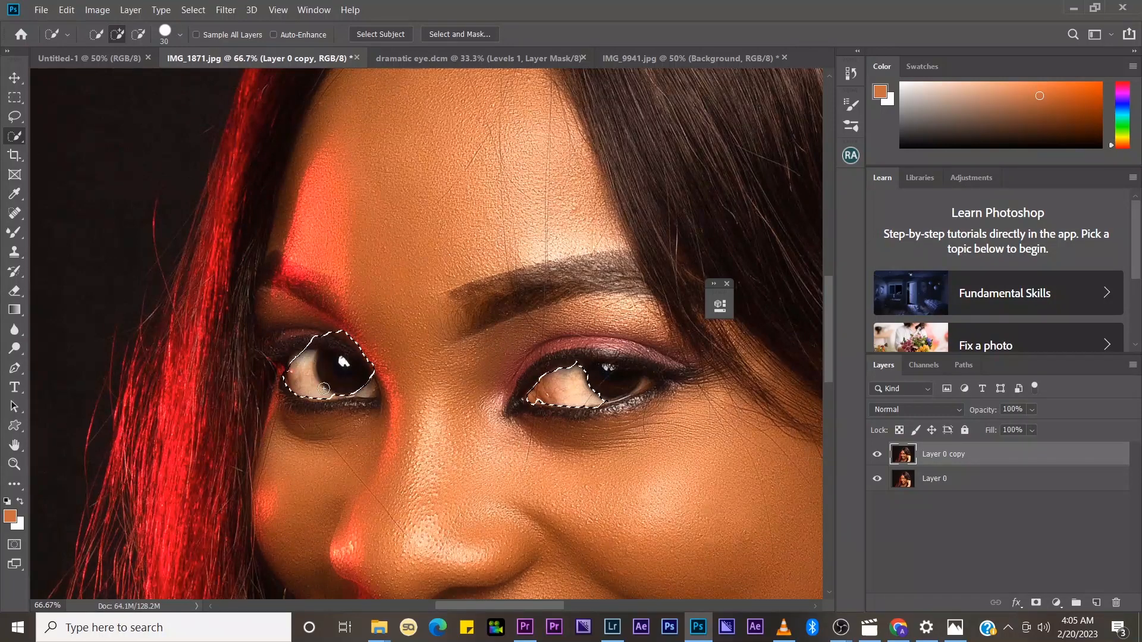
Step: Subtract the iris and the excess along the upper lid from the selection of the eye nearest the red-lit hair
alt+click(330, 340)
drag(356, 389, 362, 380)
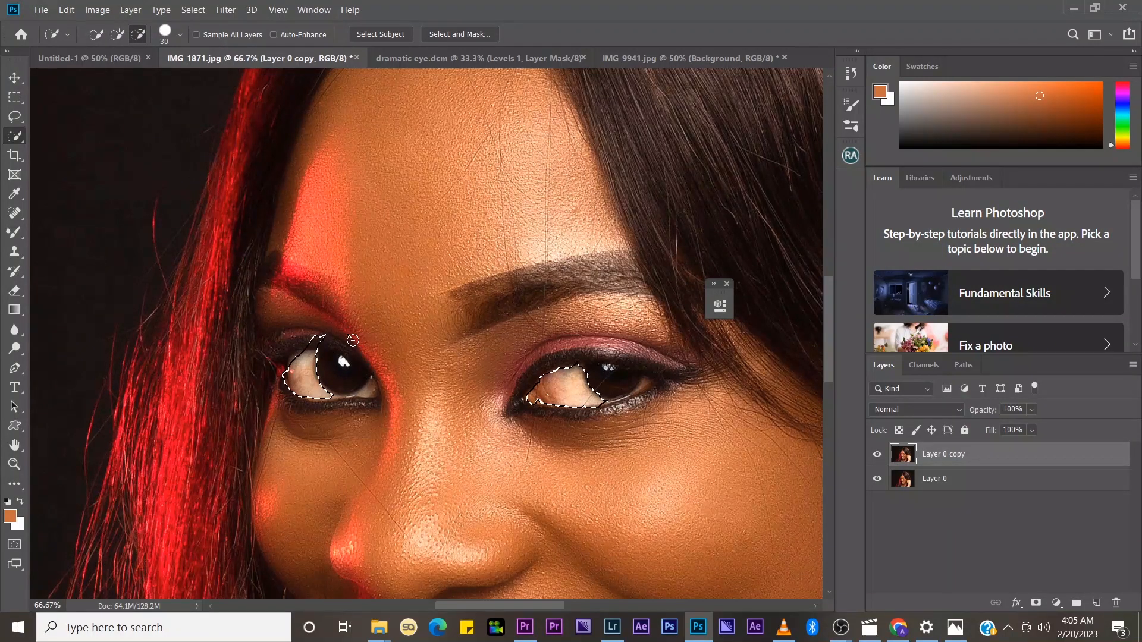
alt+click(318, 337)
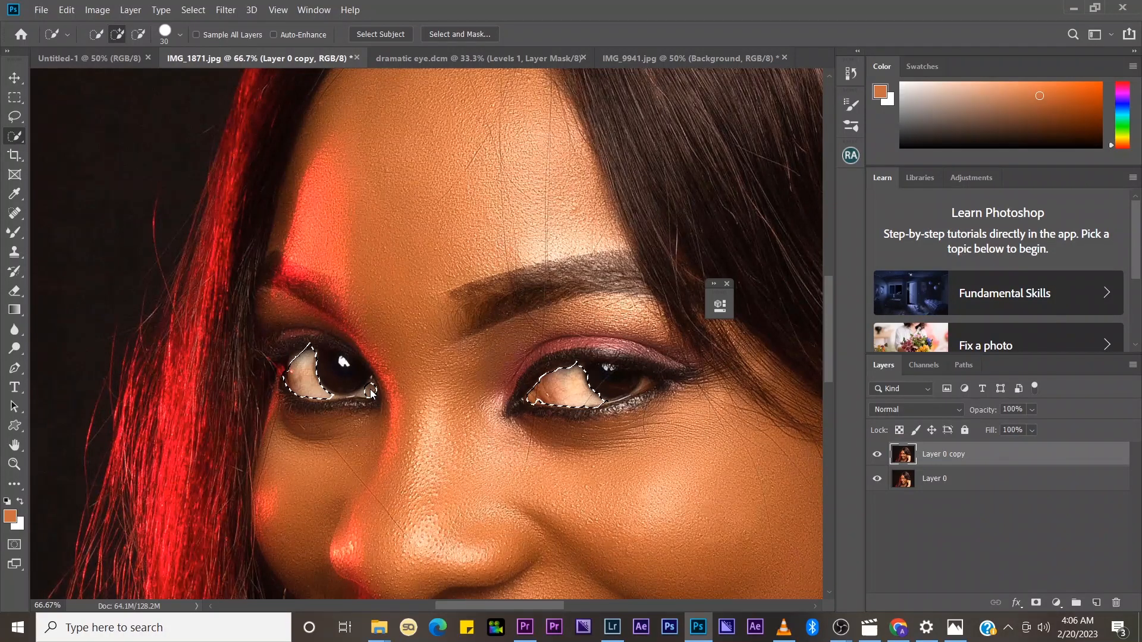
Step: Add the missed parts of the white in the eye nearest the red-lit hair, using the Polygonal Lasso in Add to Selection mode
click(18, 123)
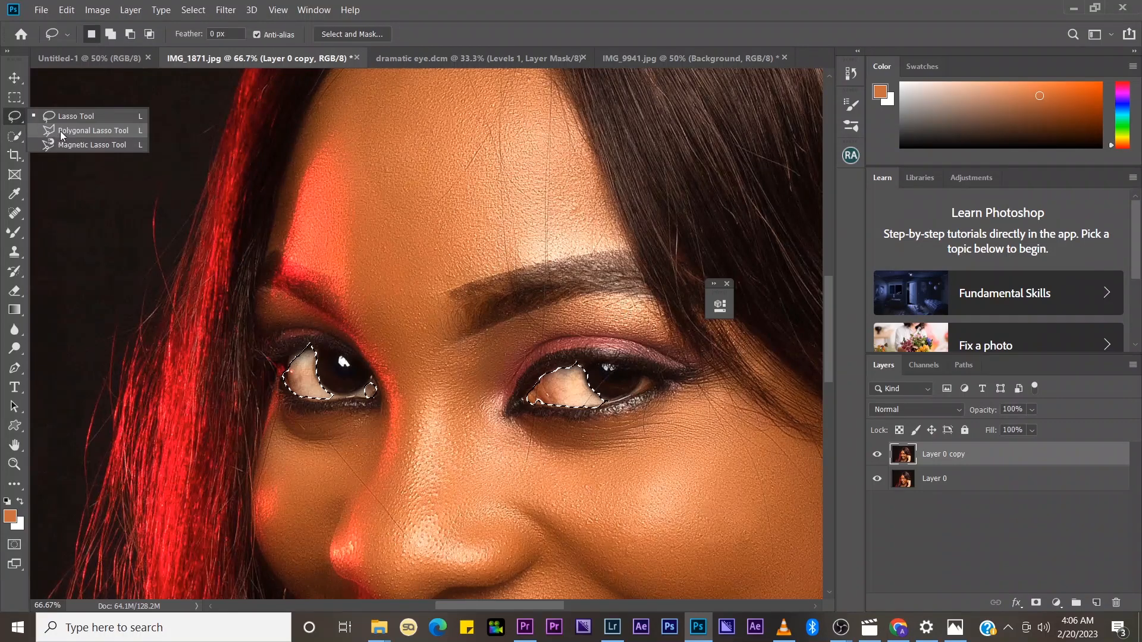
click(59, 131)
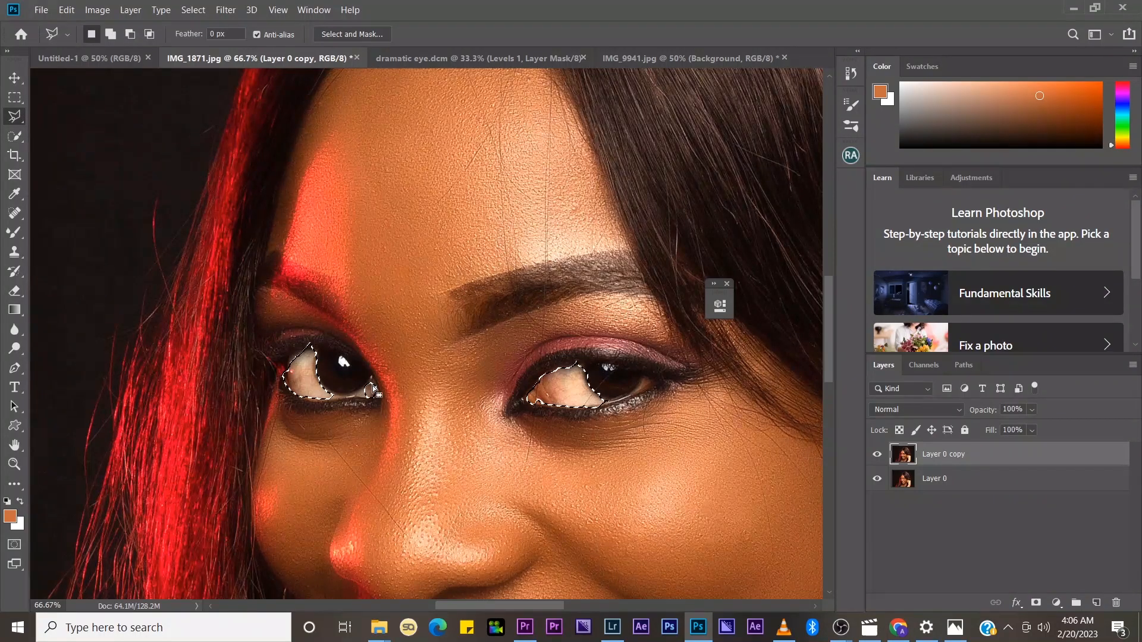
click(116, 37)
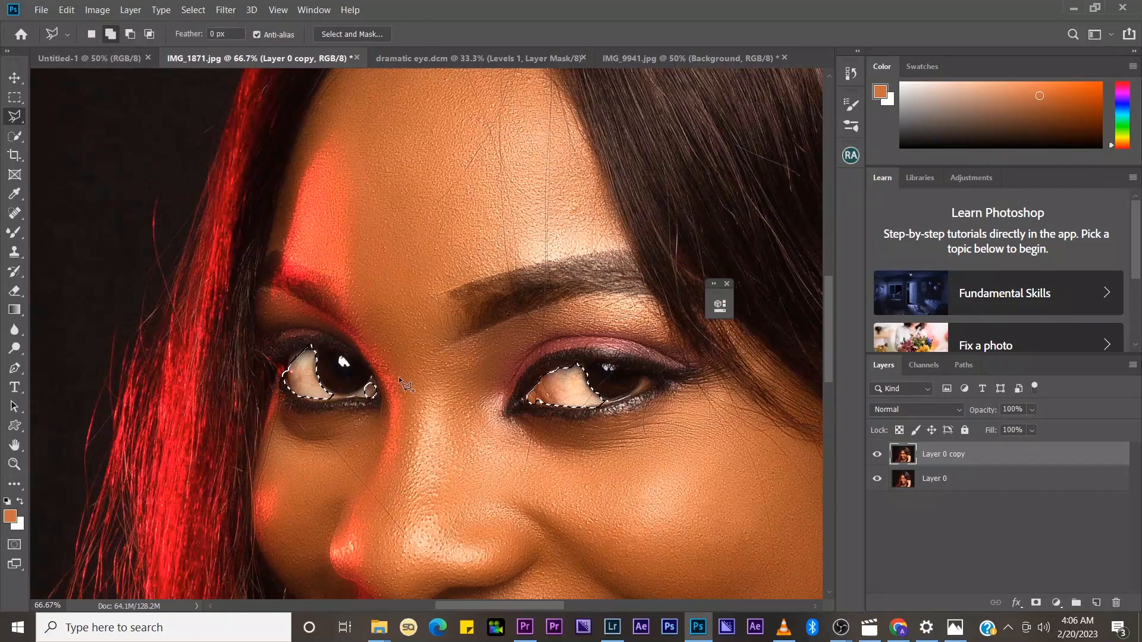
click(332, 395)
click(355, 393)
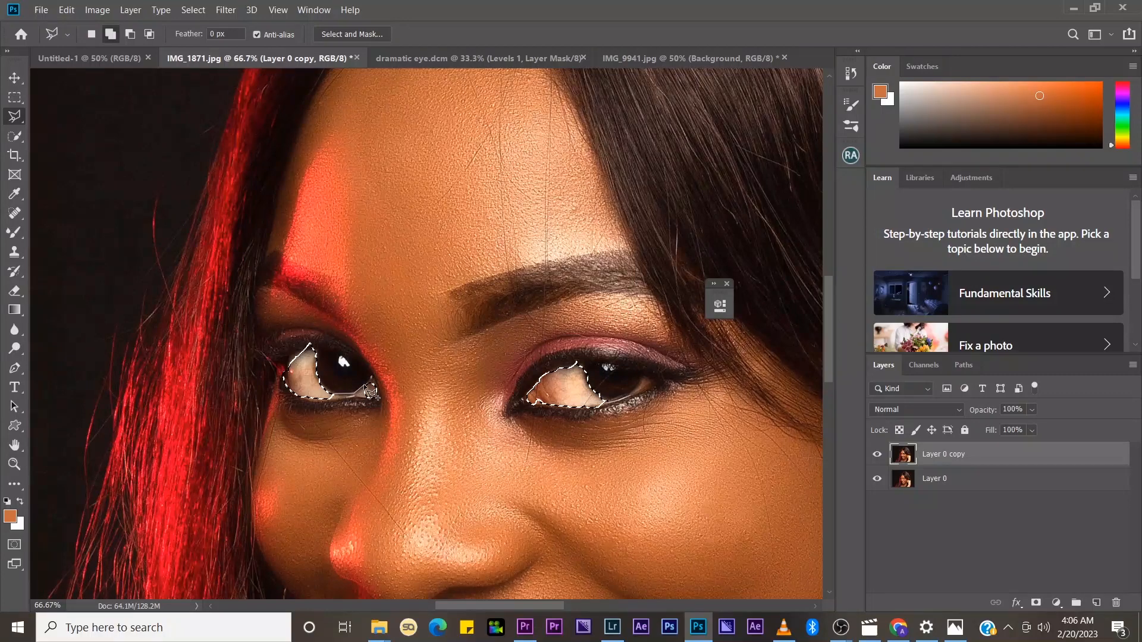
click(372, 381)
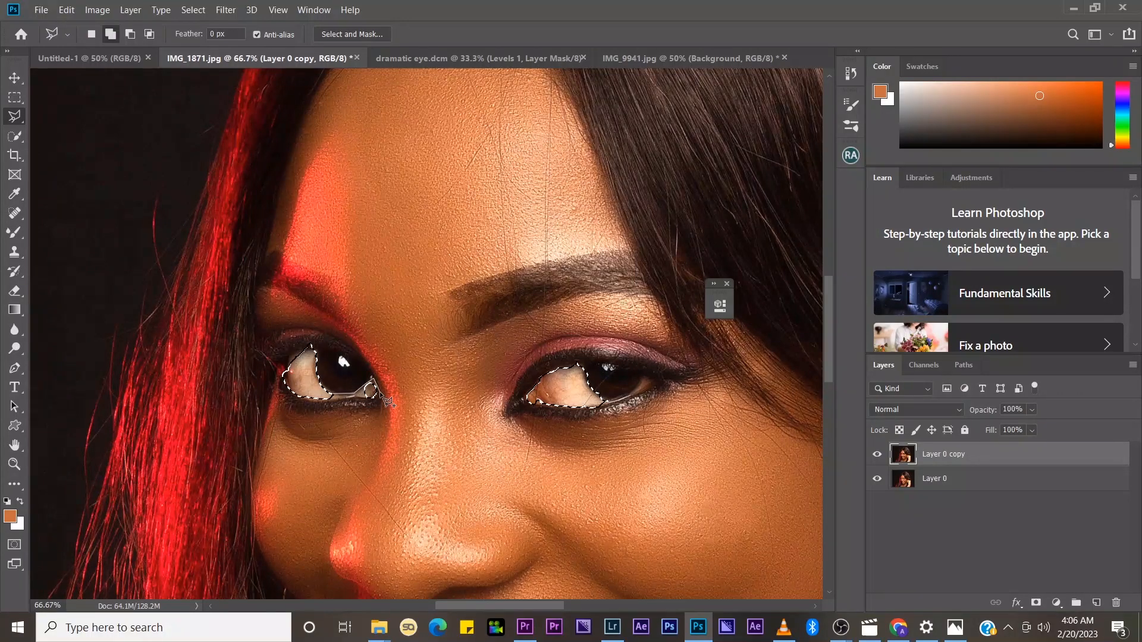
click(380, 392)
click(285, 375)
click(286, 372)
click(309, 345)
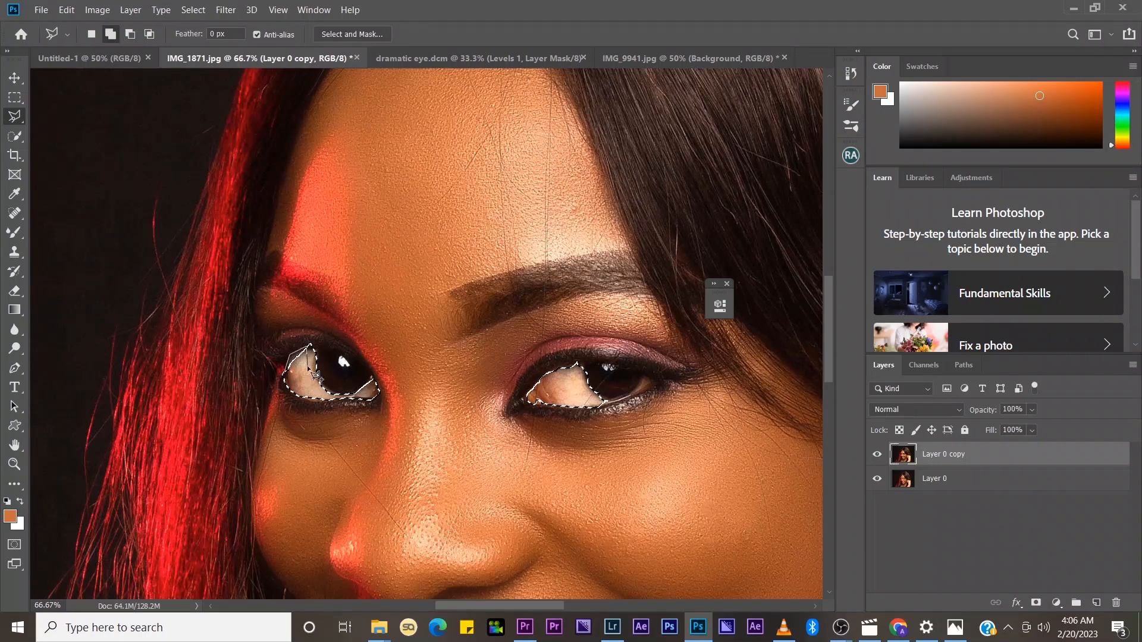
double_click(313, 373)
Step: Add the small white area at the other eye's outer corner to the selection with the Polygonal Lasso
click(644, 375)
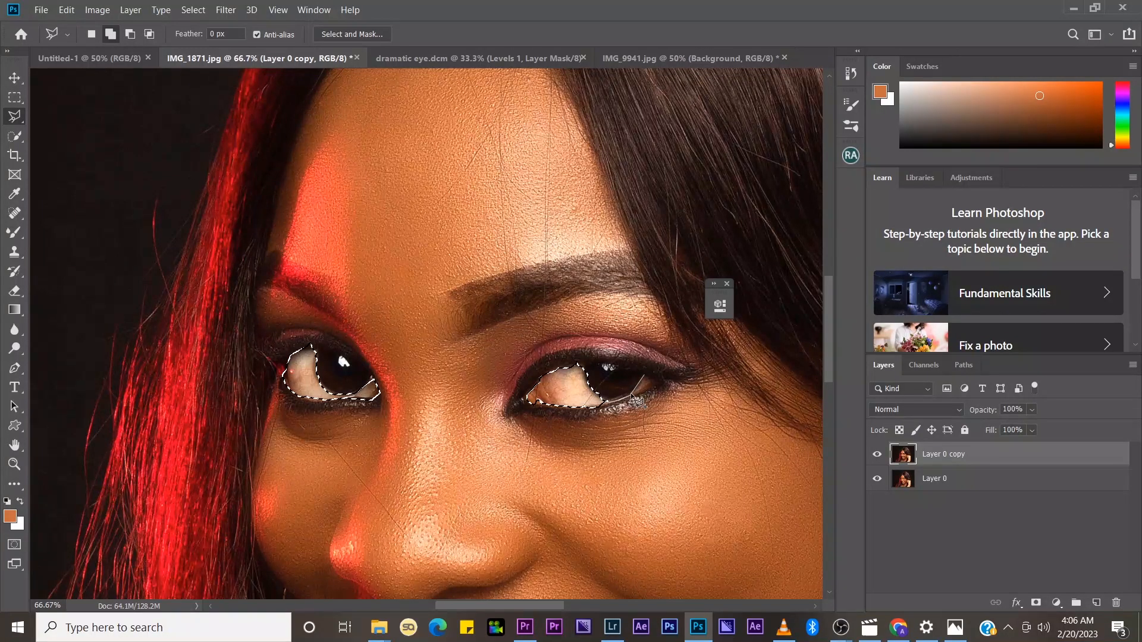
click(631, 397)
click(654, 387)
double_click(649, 374)
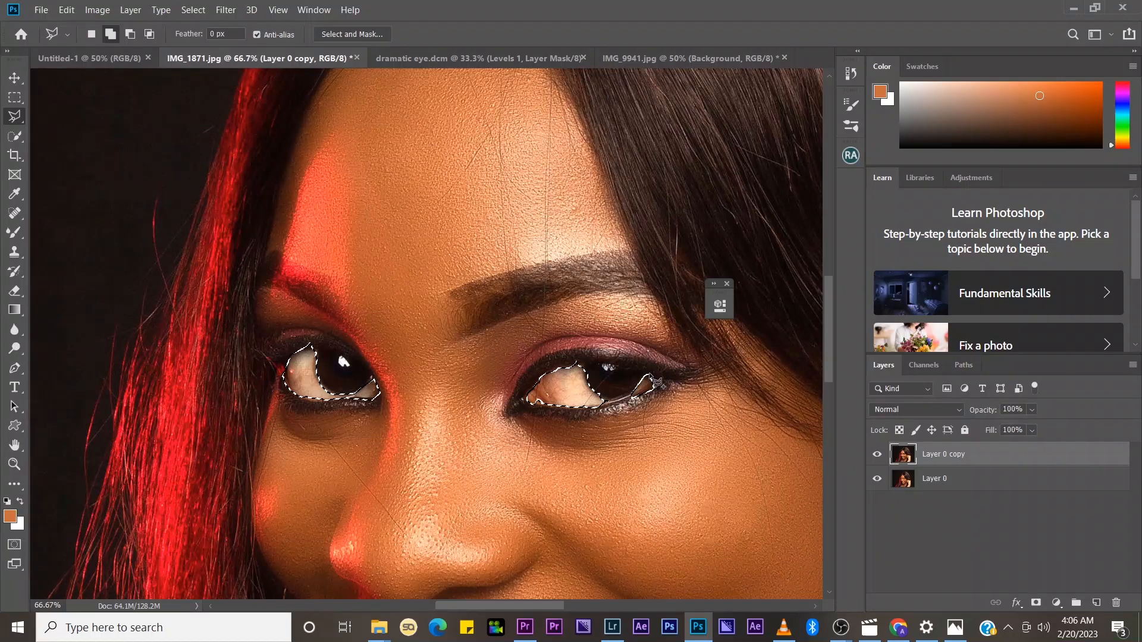
Step: Create a Hue/Saturation adjustment layer masked to the selected teeth and eye whites, and move its properties clear of the face
key(ctrl+minus)
key(ctrl+minus)
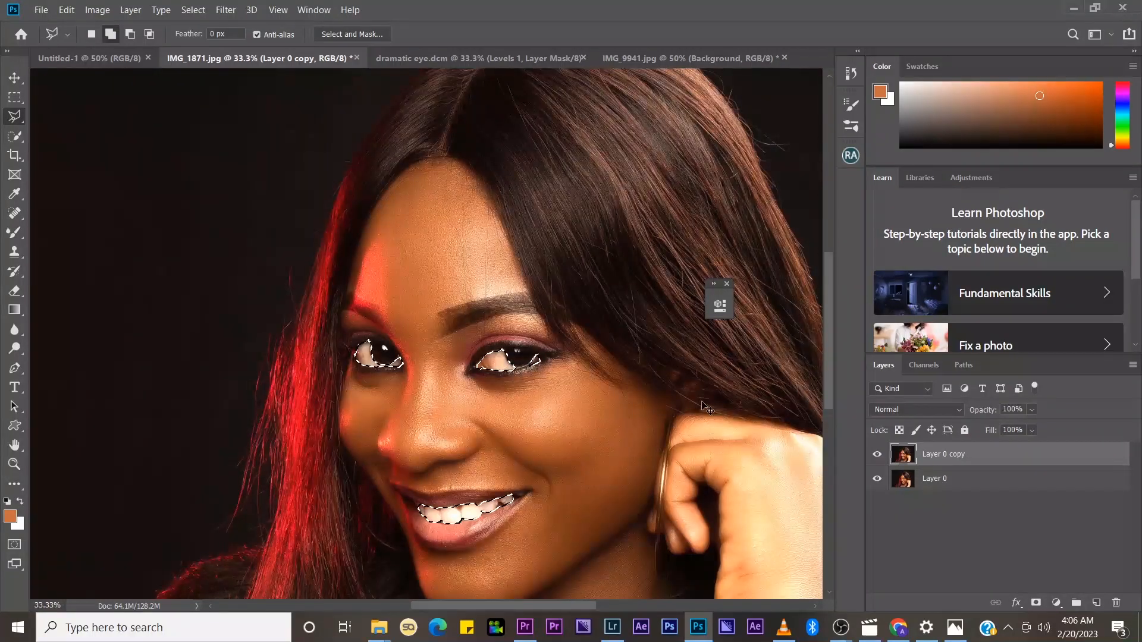
key(ctrl+minus)
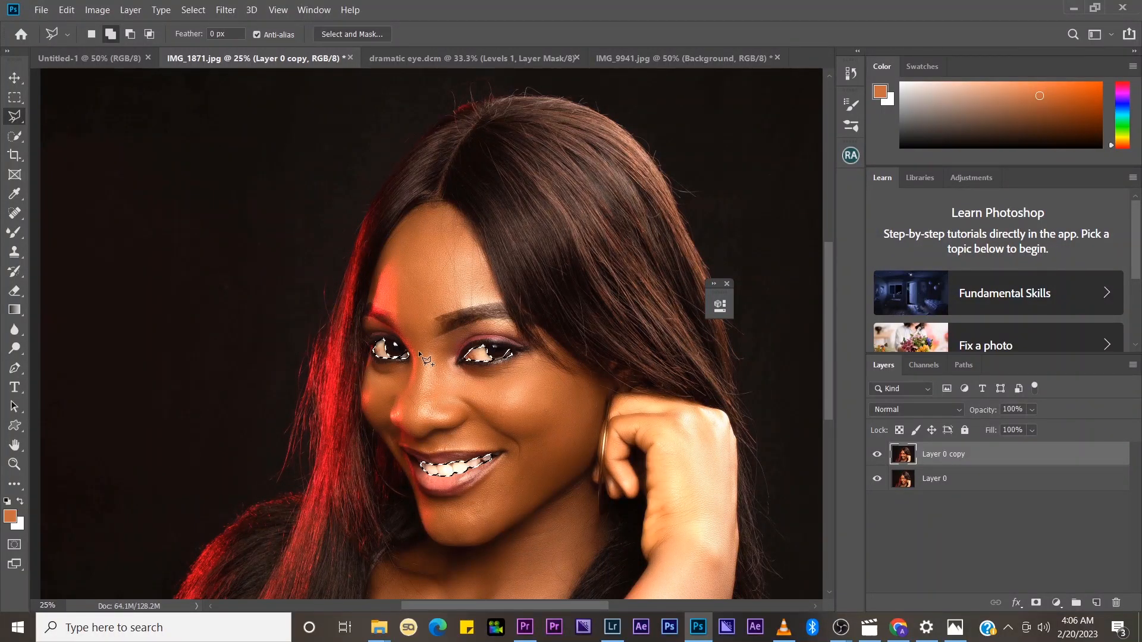
click(1056, 600)
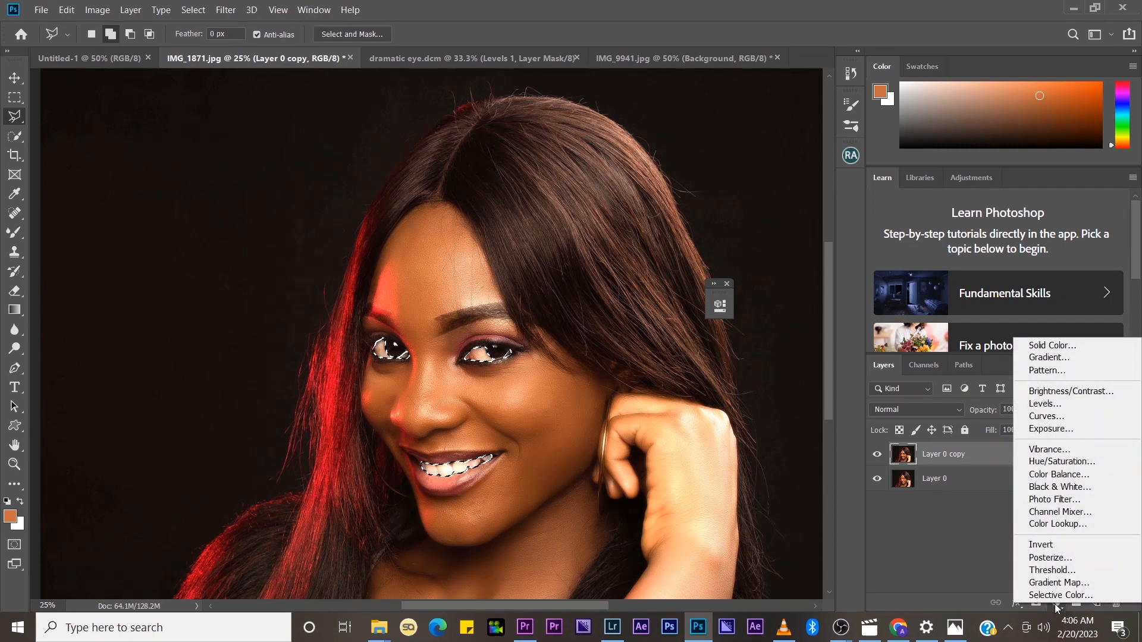
click(1045, 462)
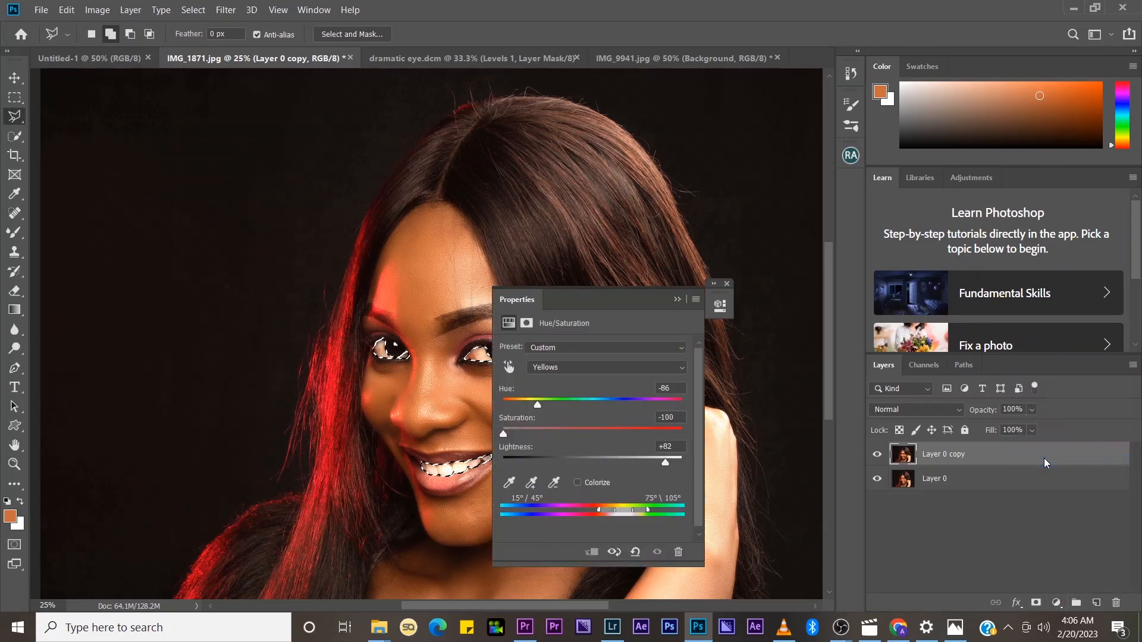
drag(586, 298, 804, 201)
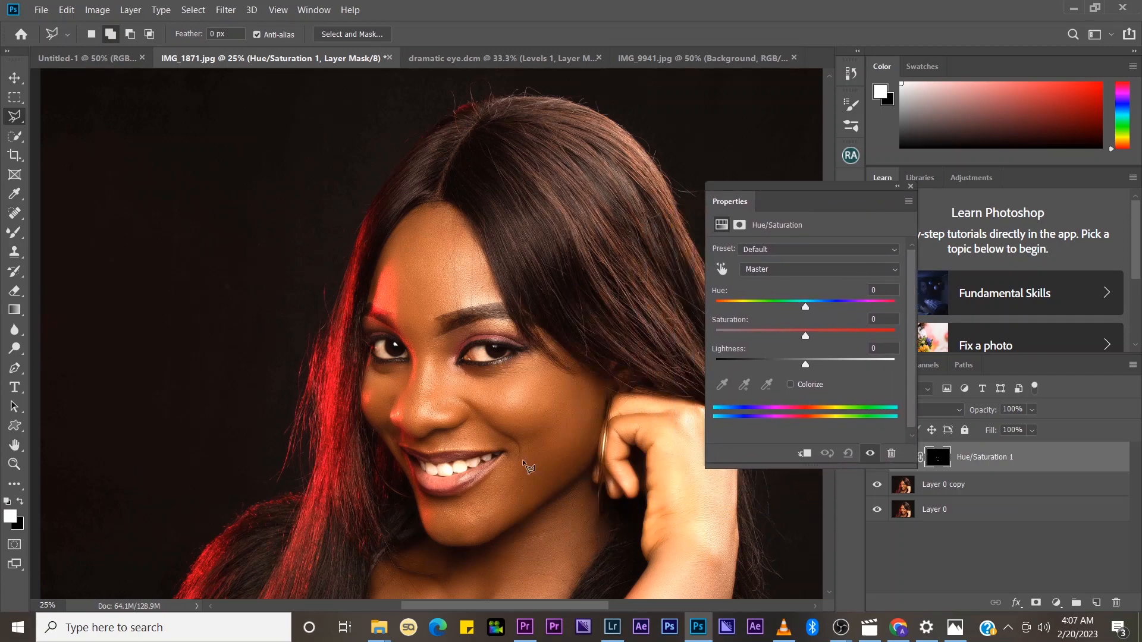
Step: Adjust the Yellows of the Hue/Saturation layer to Saturation -88, Lightness +78 and Hue -70, and collapse its properties
key(z)
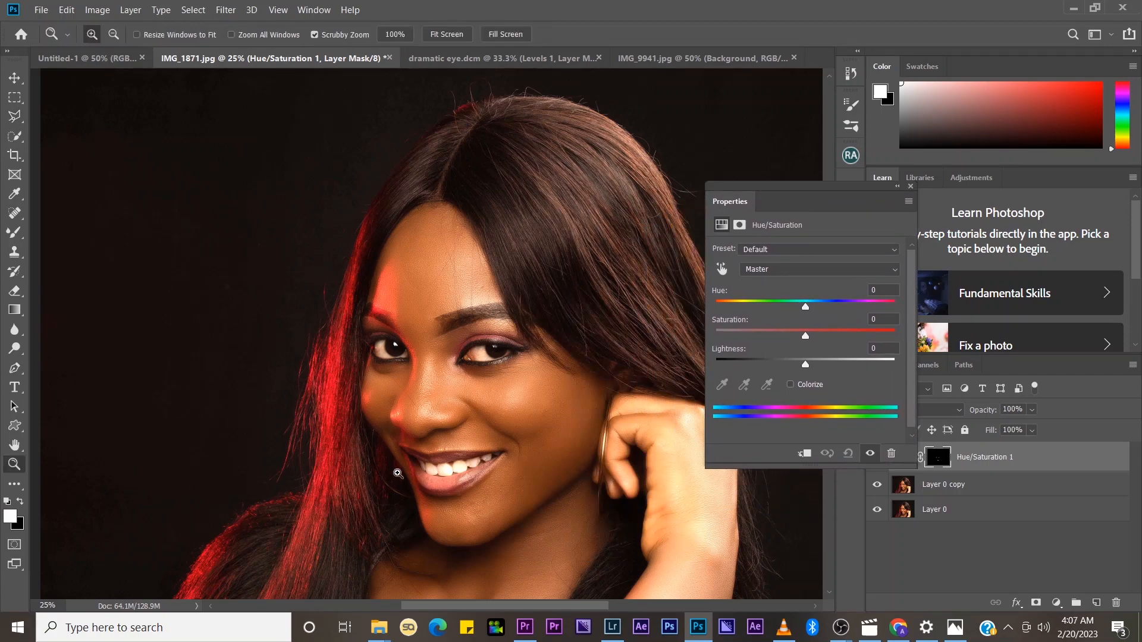
click(435, 481)
click(435, 482)
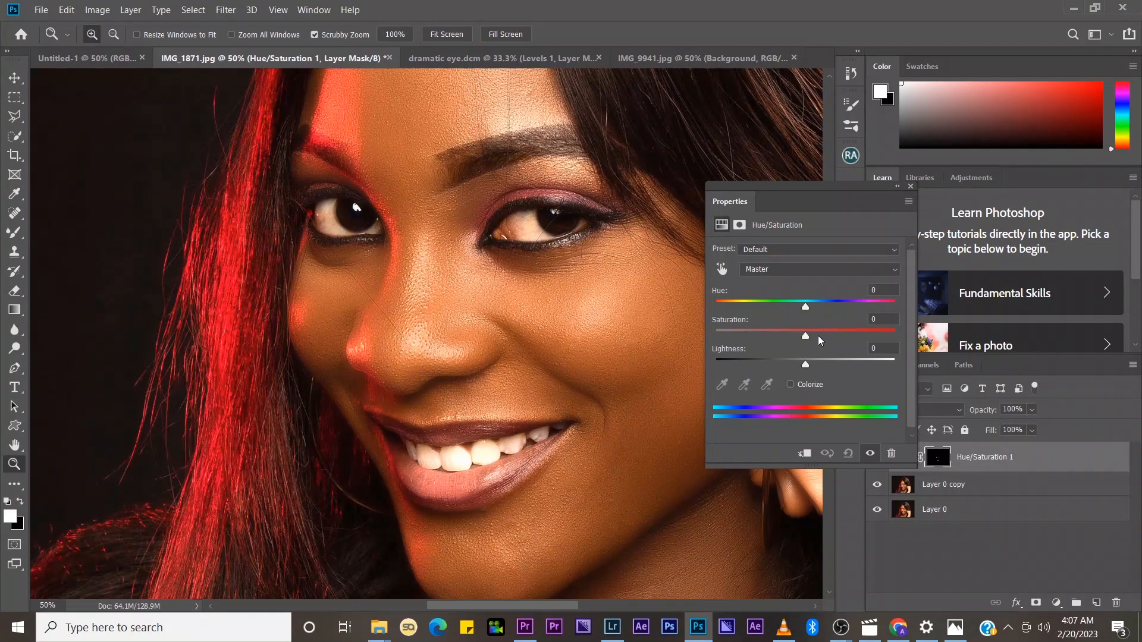
click(801, 271)
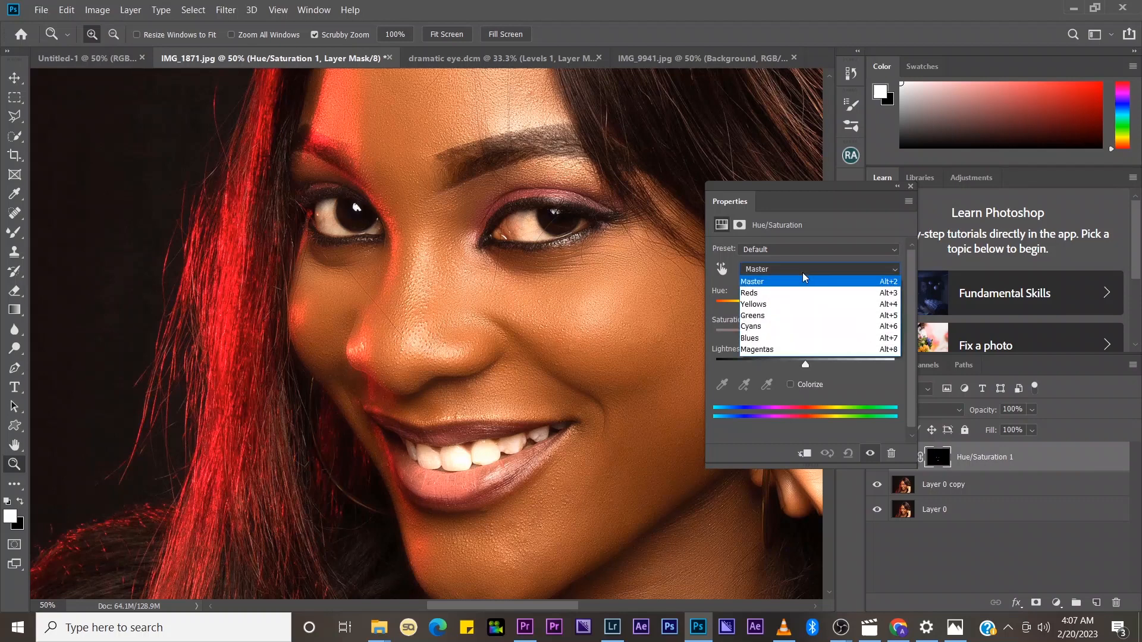
click(785, 305)
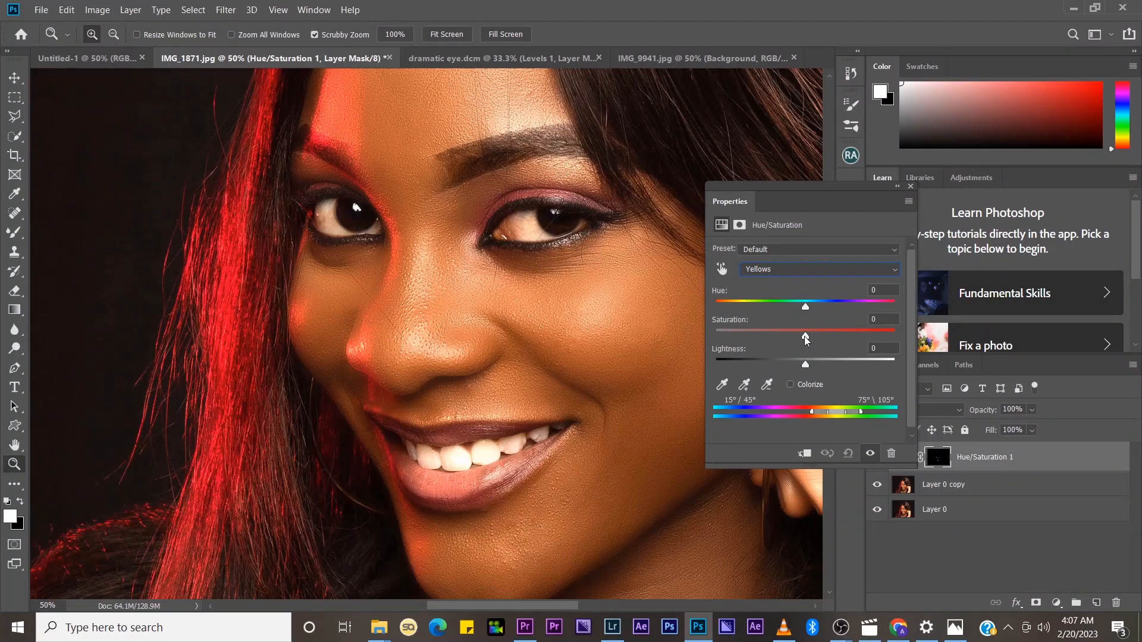
drag(805, 336, 729, 338)
drag(805, 366, 876, 368)
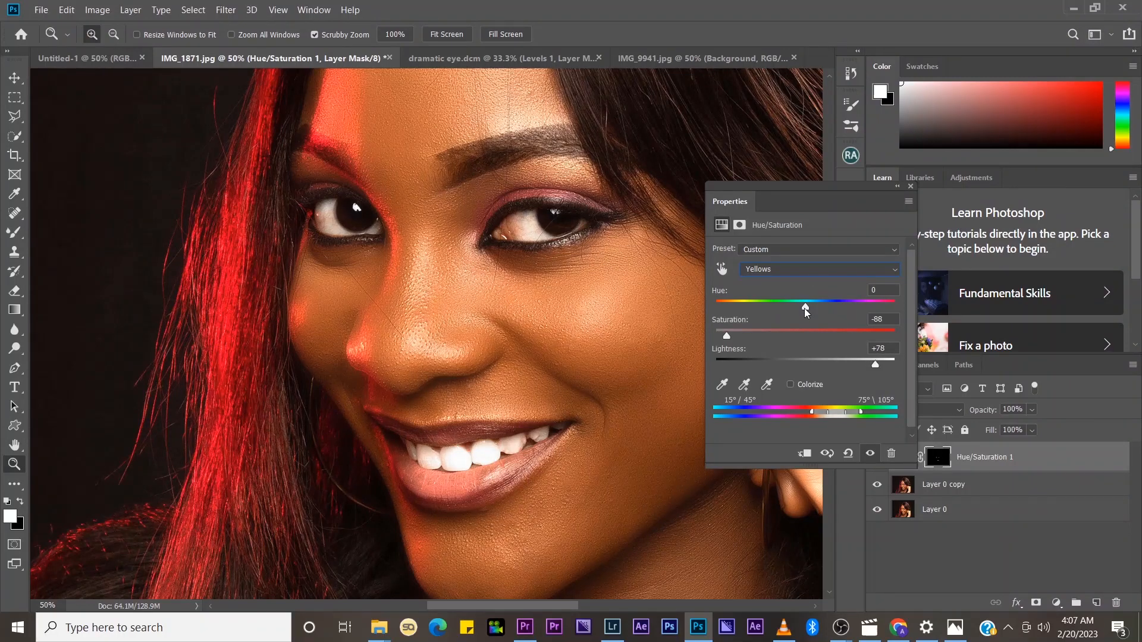
drag(805, 306, 757, 312)
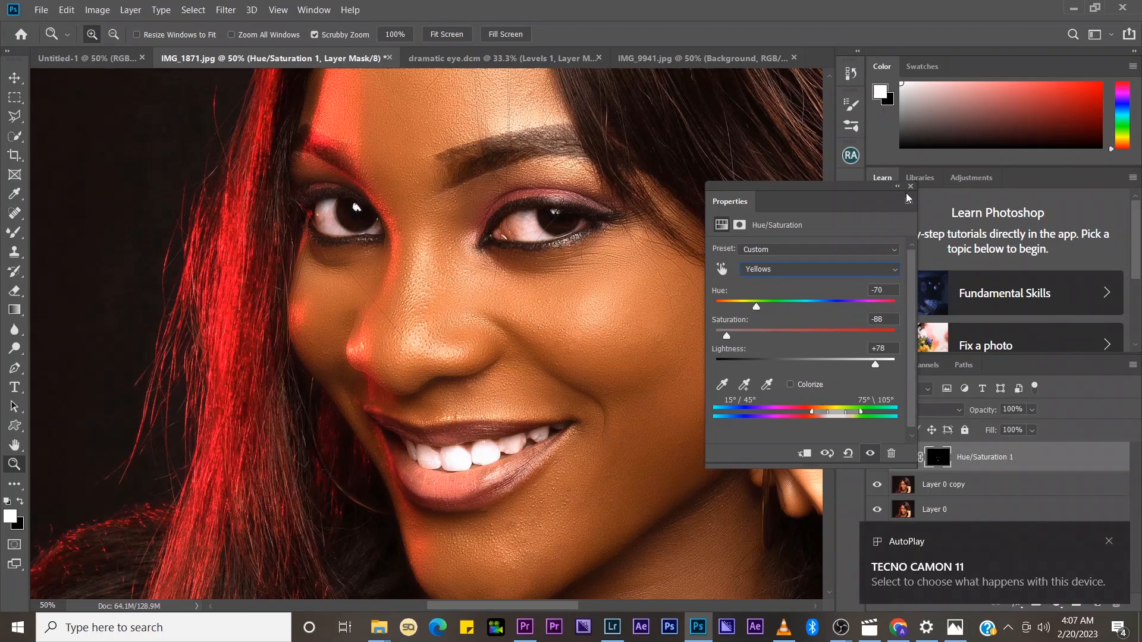
click(897, 186)
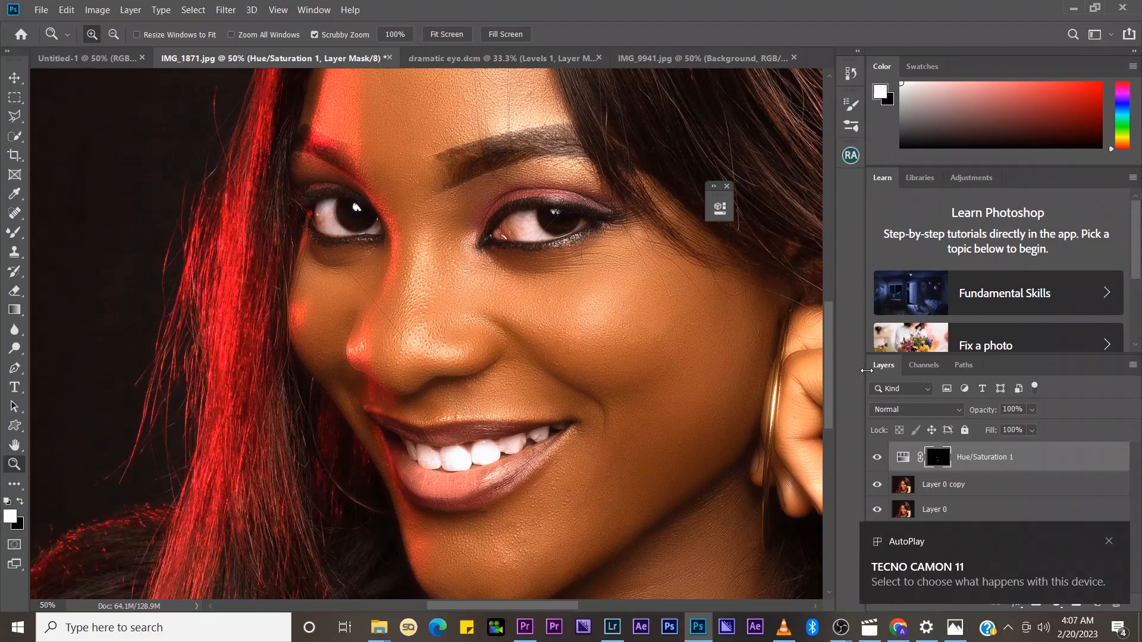
Step: Compare the teeth and eyes before and after the Hue/Saturation adjustment, both close up and with the whole photo fitted on screen
click(877, 458)
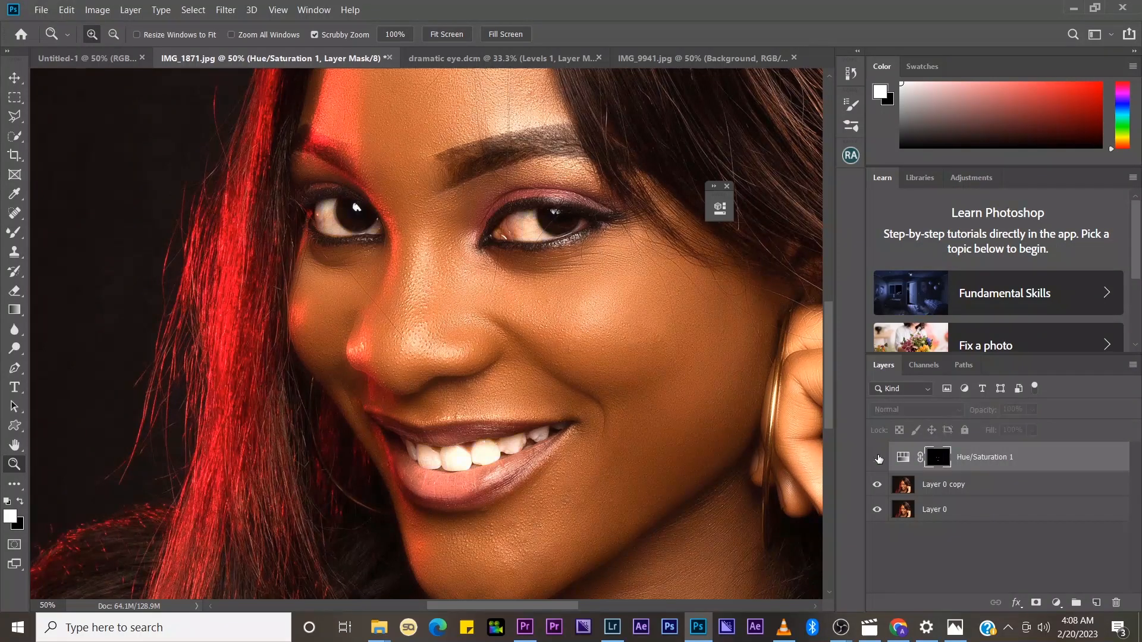
click(878, 458)
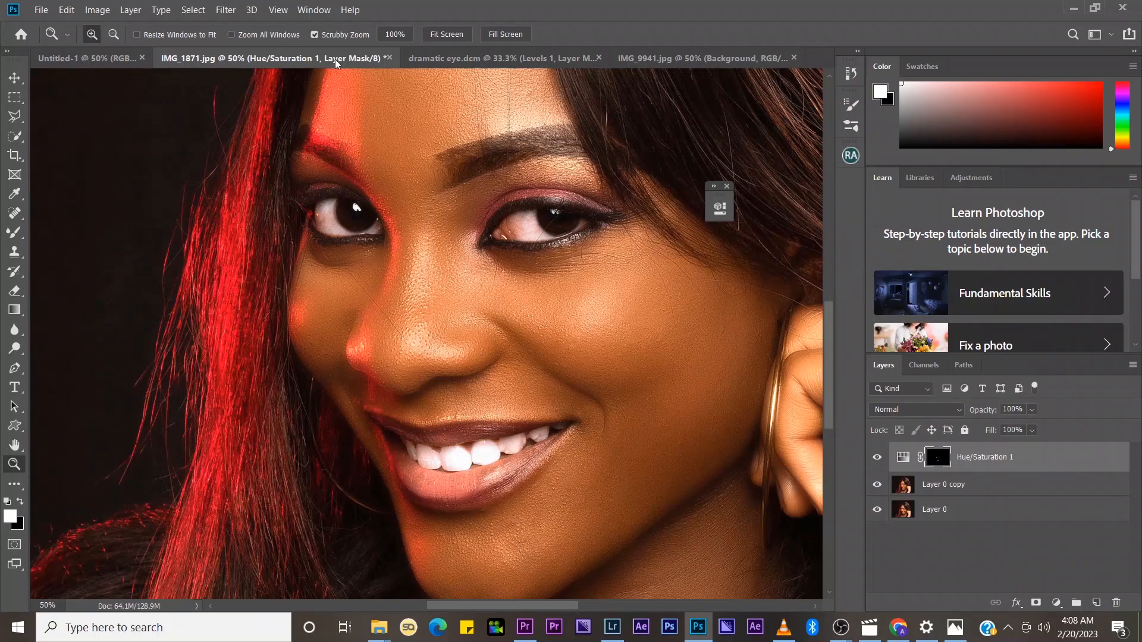
click(450, 37)
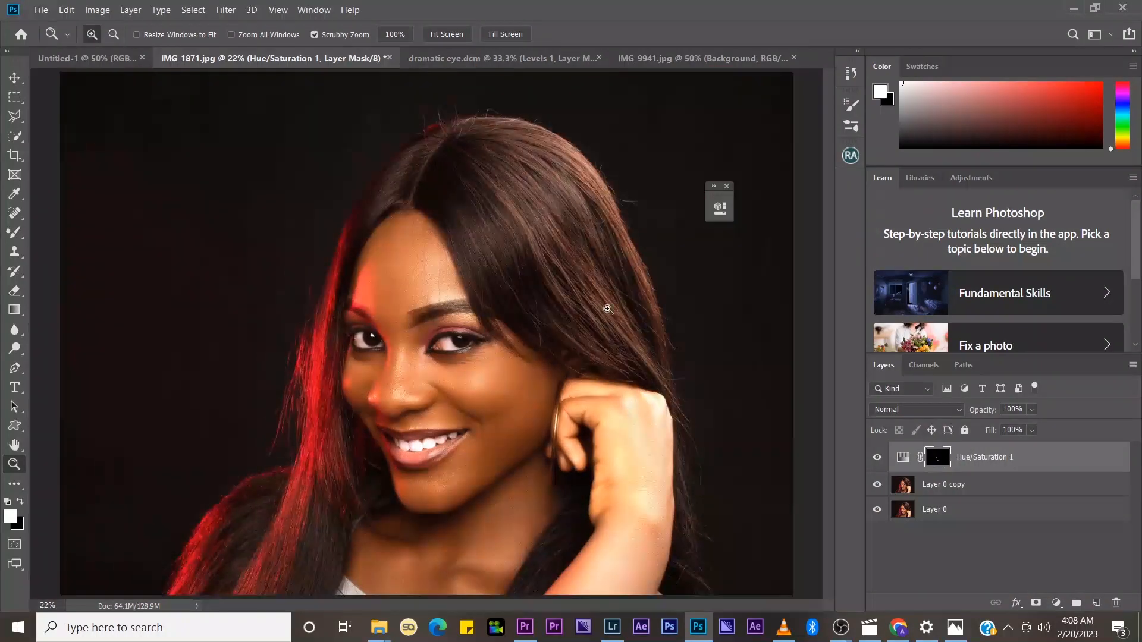
click(877, 458)
click(877, 458)
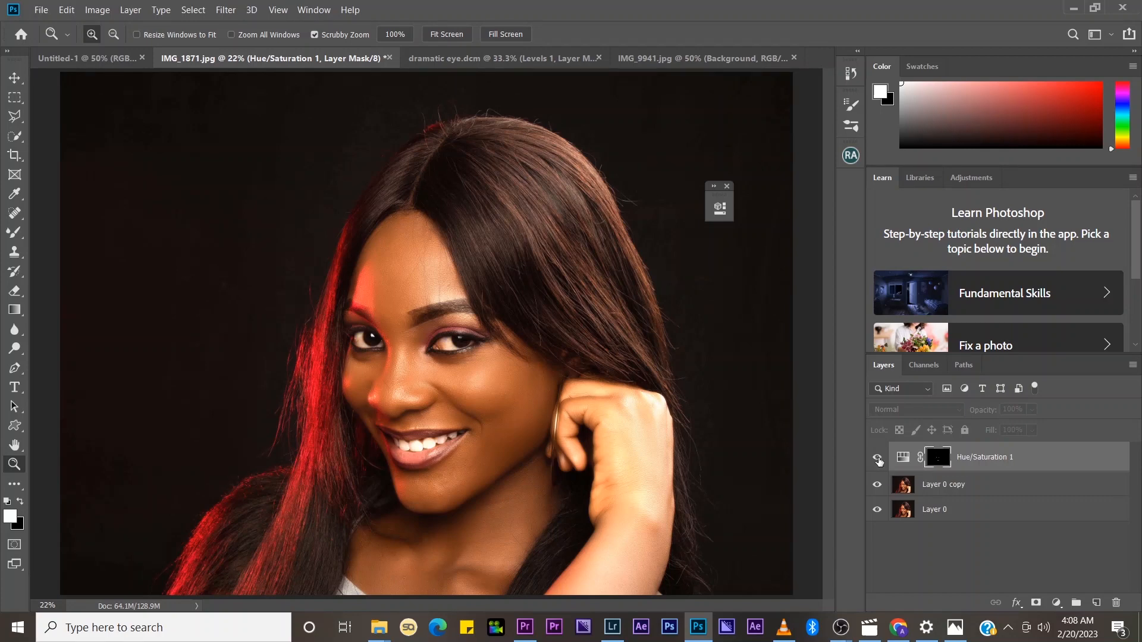